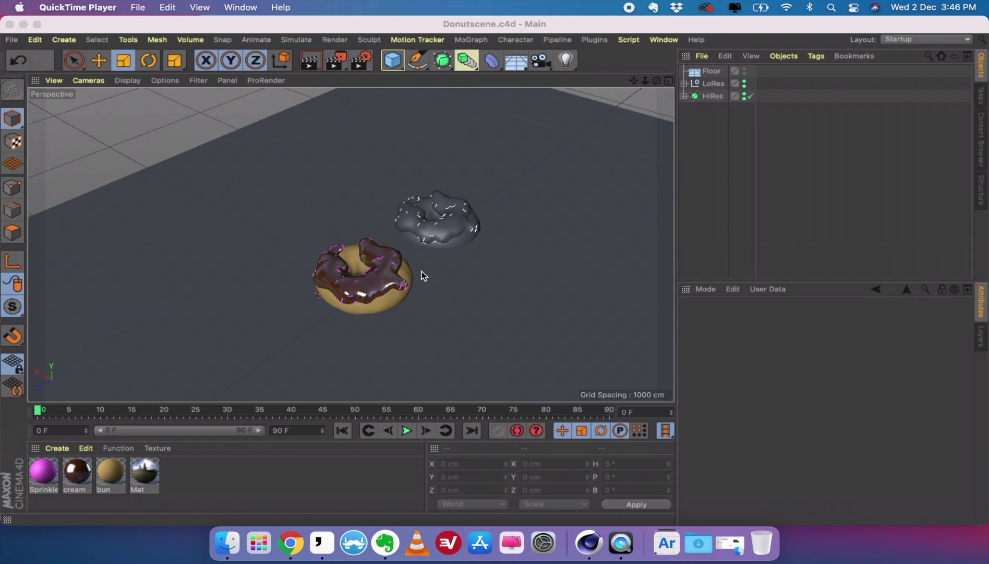
Bring Donutscene.c4d into focus, select the Floor and zoom in on the two donuts.
{"action": "left_click", "coordinate": [376, 268]}
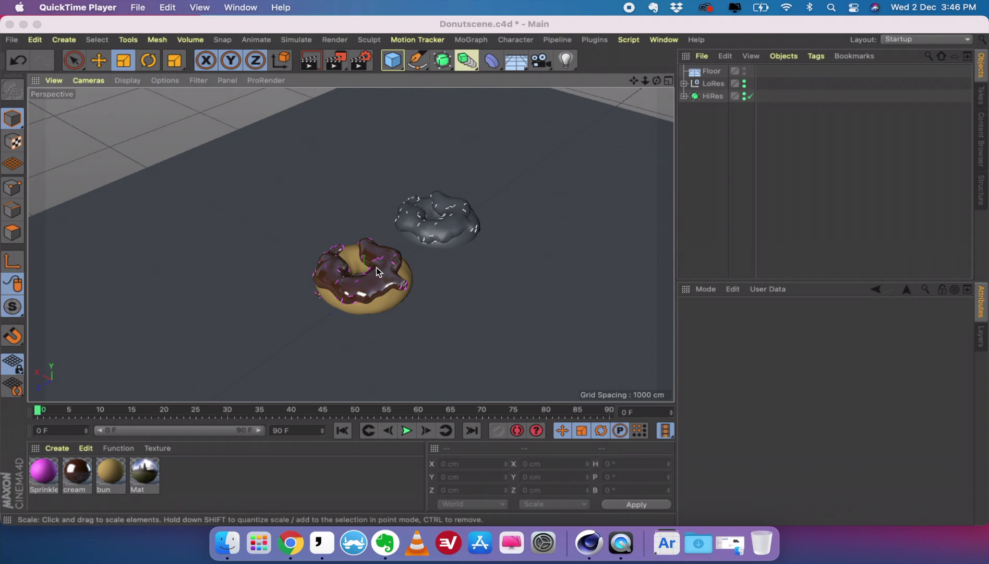
{"action": "left_click", "coordinate": [461, 273]}
{"action": "left_click", "coordinate": [461, 274]}
{"action": "scroll", "coordinate": [445, 272], "scroll_direction": "up", "scroll_amount": 3}
{"action": "scroll", "coordinate": [445, 274], "scroll_direction": "down", "scroll_amount": 2}
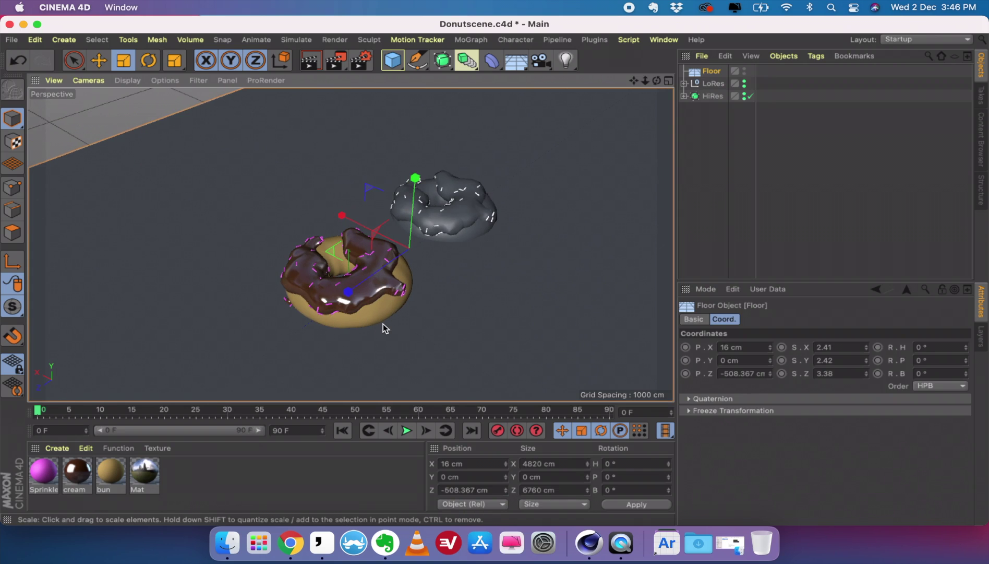
{"action": "left_click", "coordinate": [684, 96]}
{"action": "left_click", "coordinate": [684, 96]}
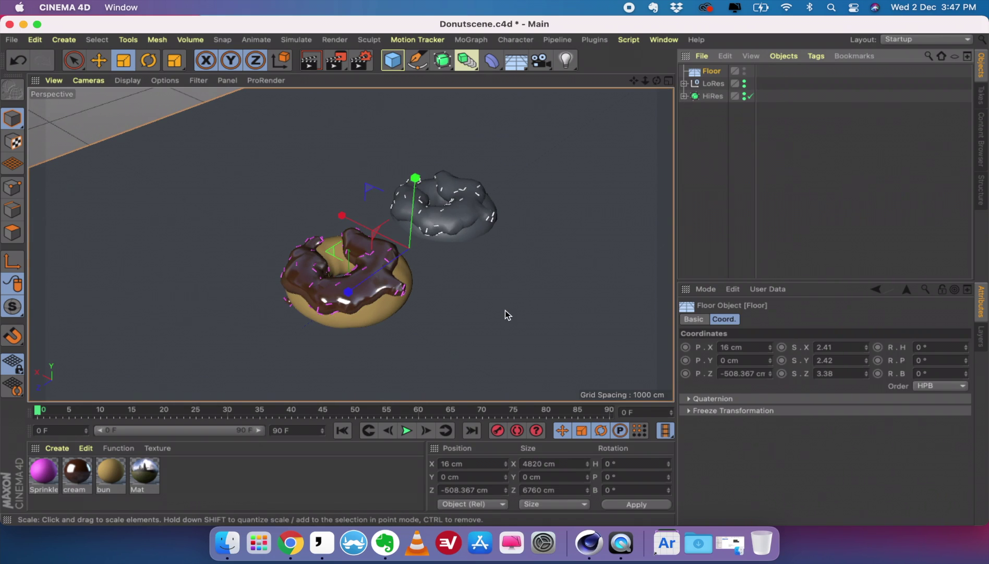
{"action": "left_click", "coordinate": [709, 86]}
{"action": "key", "text": "h"}
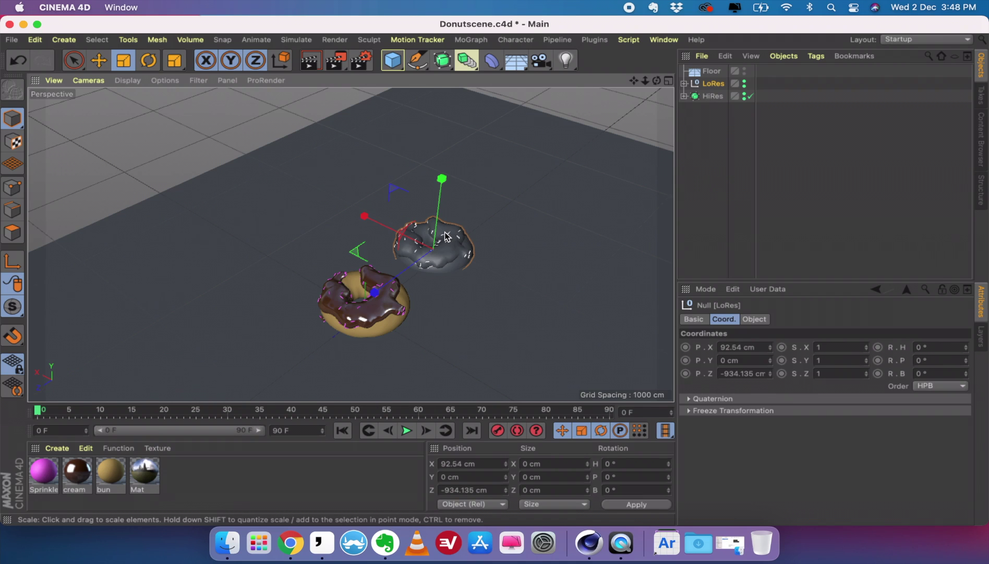
Turn HiRes's editor-visibility dot red while its render-visibility dot stays green.
{"action": "scroll", "coordinate": [365, 207], "scroll_direction": "down", "scroll_amount": 5}
{"action": "left_click", "coordinate": [713, 97]}
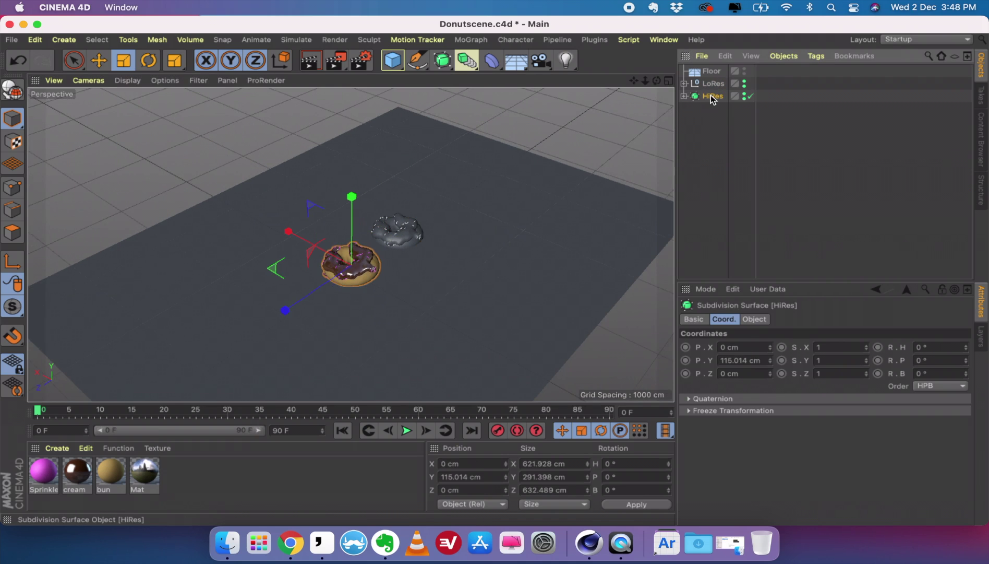
{"action": "left_click", "coordinate": [744, 94]}
{"action": "left_click", "coordinate": [744, 99]}
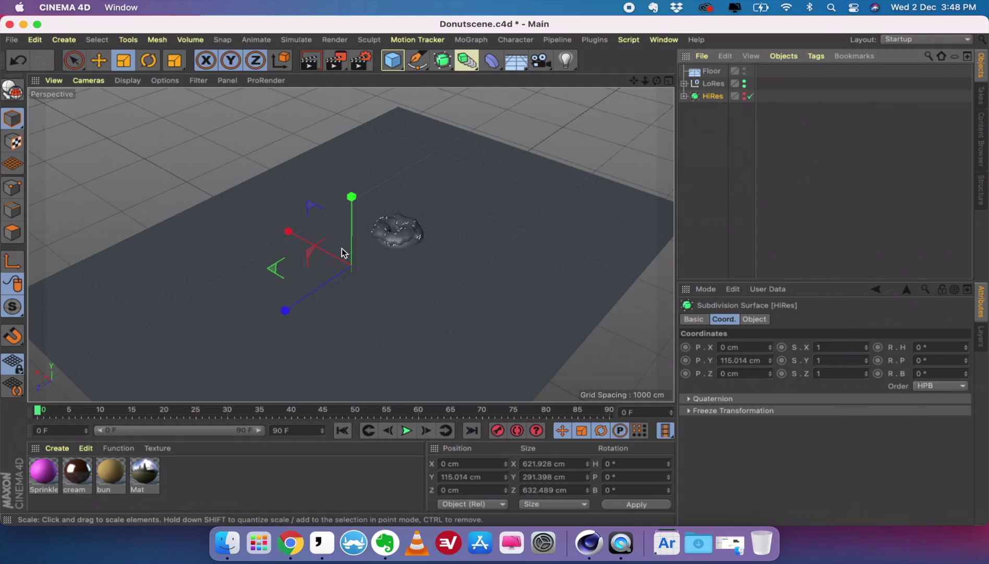
Drag the LoRes donut group along Z to -317.408 cm toward the floor centre.
{"action": "left_click", "coordinate": [722, 84]}
{"action": "key", "text": "e"}
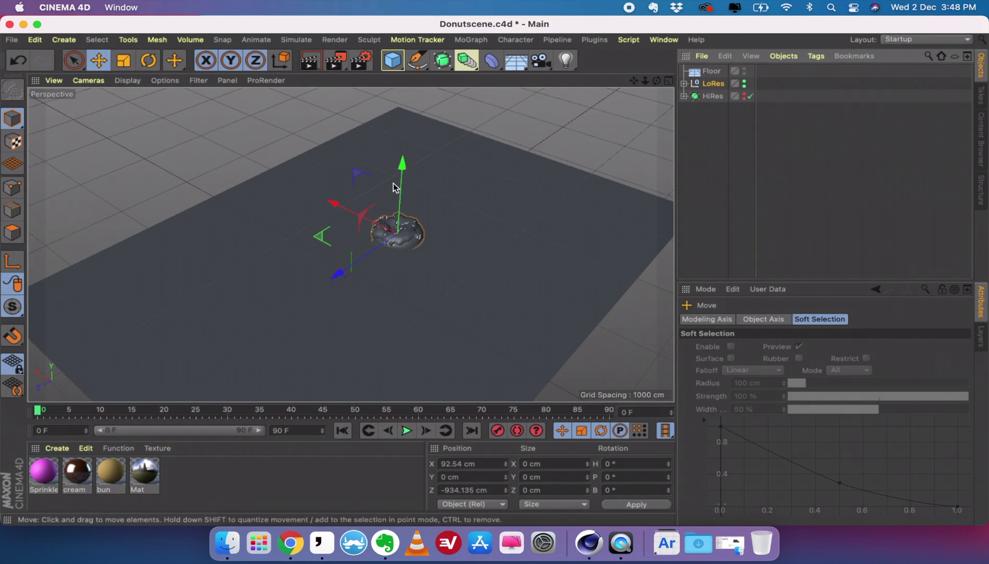
{"action": "left_click_drag", "start_coordinate": [364, 265], "coordinate": [321, 280]}
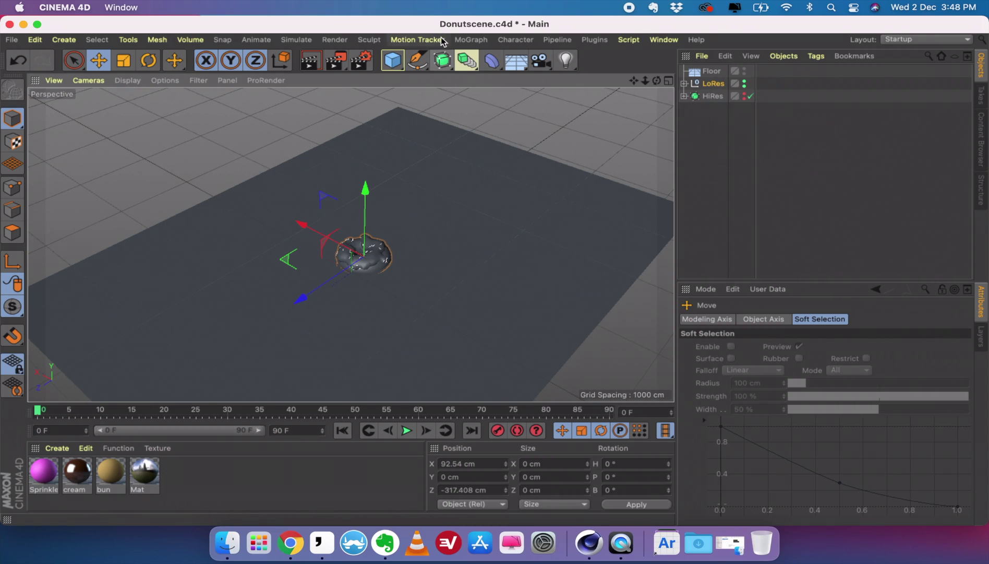
Add a MoGraph Cloner and parent the LoRes donut group under it.
{"action": "left_click", "coordinate": [468, 40]}
{"action": "left_click", "coordinate": [490, 180]}
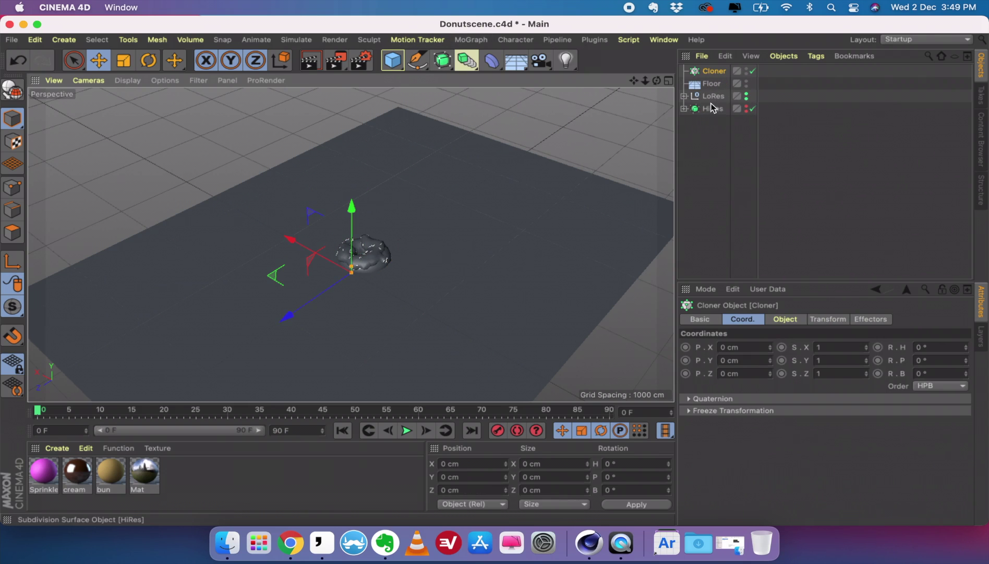
{"action": "mouse_move", "coordinate": [714, 100]}
{"action": "left_mouse_down"}
{"action": "mouse_move", "coordinate": [725, 78]}
{"action": "mouse_move", "coordinate": [716, 73]}
{"action": "left_mouse_up"}
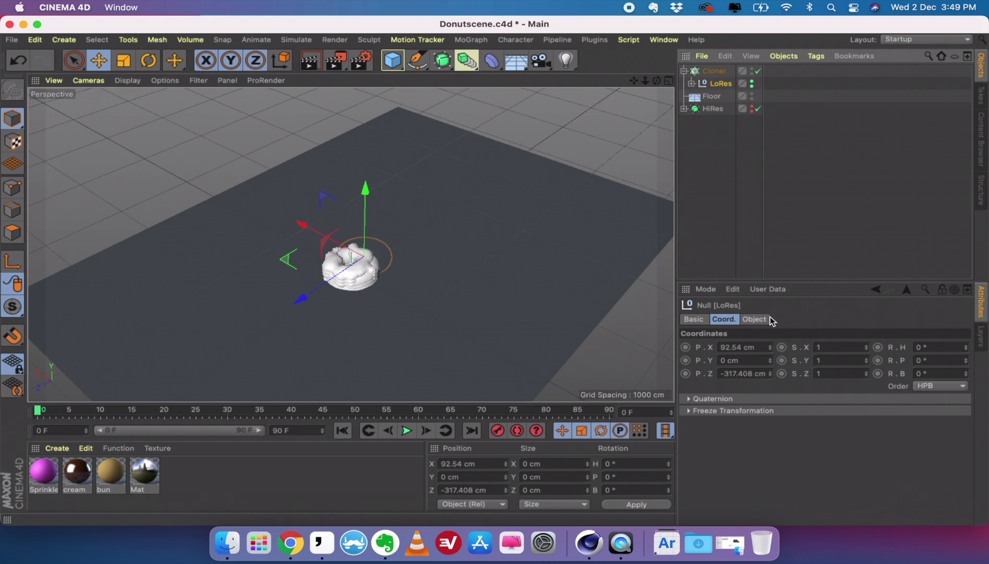
Set the Cloner's clone spacing to End Point in its Object settings.
{"action": "left_click", "coordinate": [715, 72]}
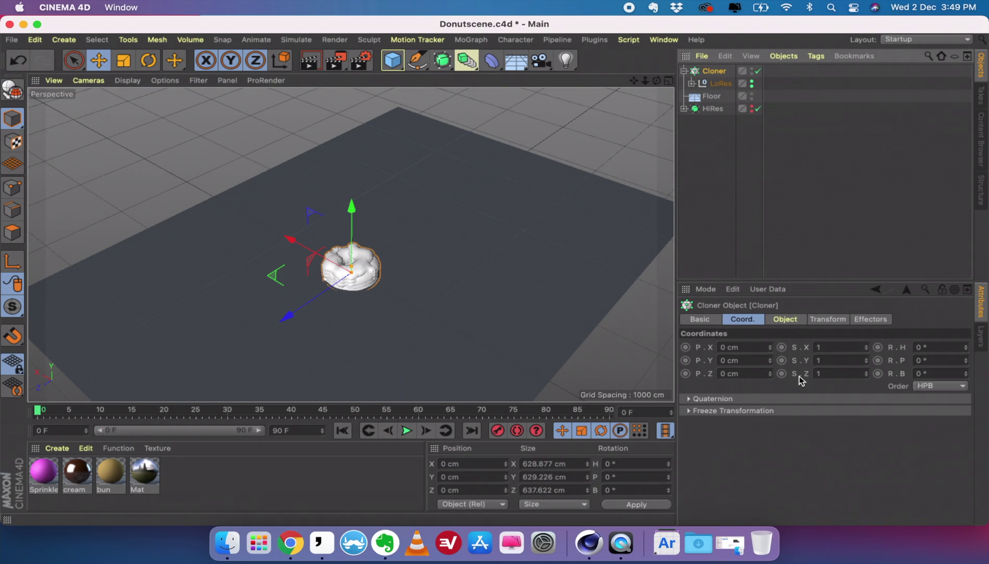
{"action": "left_click", "coordinate": [785, 319]}
{"action": "scroll", "coordinate": [783, 375], "scroll_direction": "down", "scroll_amount": 2}
{"action": "left_click", "coordinate": [783, 391]}
{"action": "left_click", "coordinate": [782, 401]}
{"action": "scroll", "coordinate": [901, 344], "scroll_direction": "up", "scroll_amount": 2}
Switch the Cloner to Grid Array mode and widen the grid along X to 1249 cm.
{"action": "left_click", "coordinate": [806, 347]}
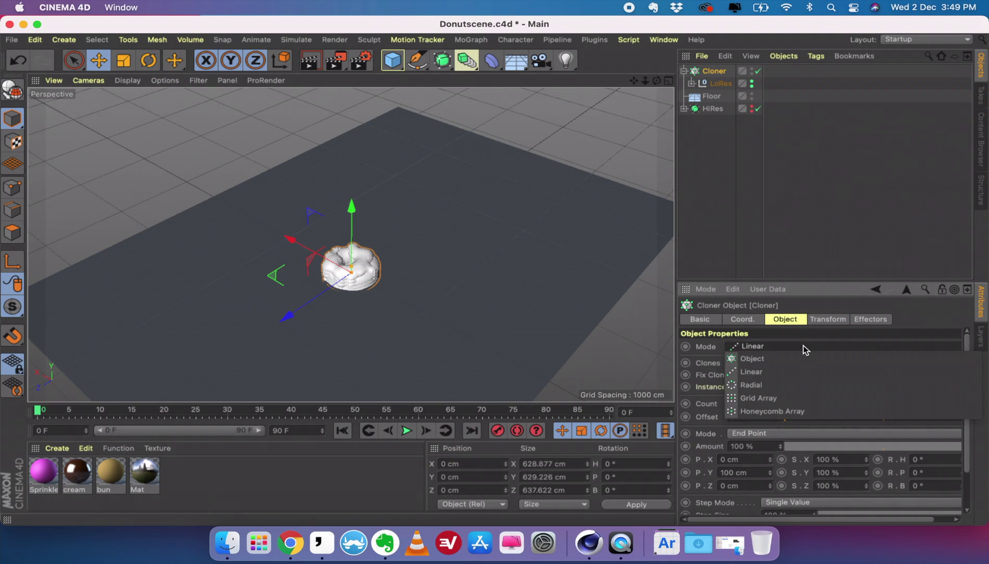
{"action": "left_click", "coordinate": [774, 395]}
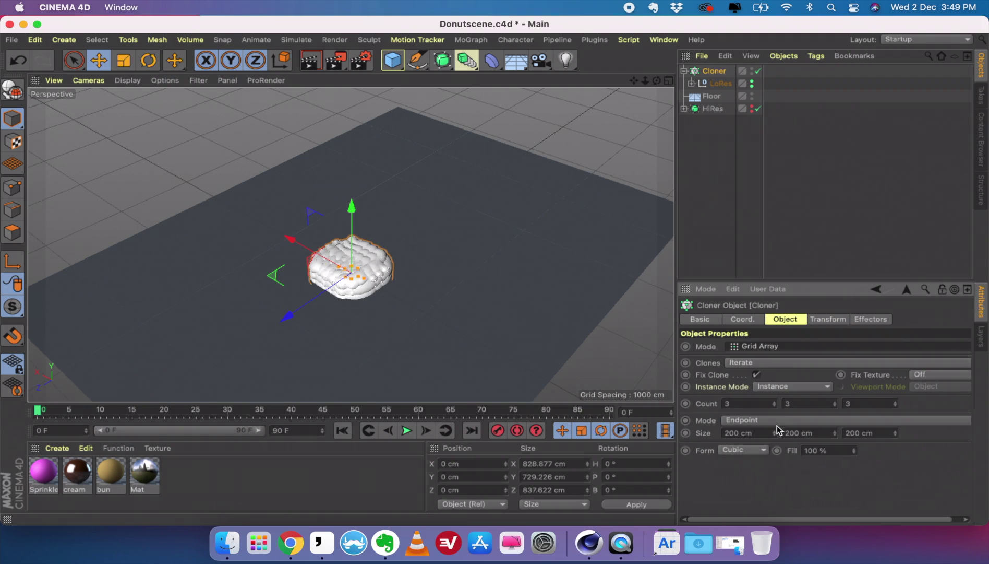
{"action": "left_click_drag", "start_coordinate": [777, 434], "coordinate": [896, 417]}
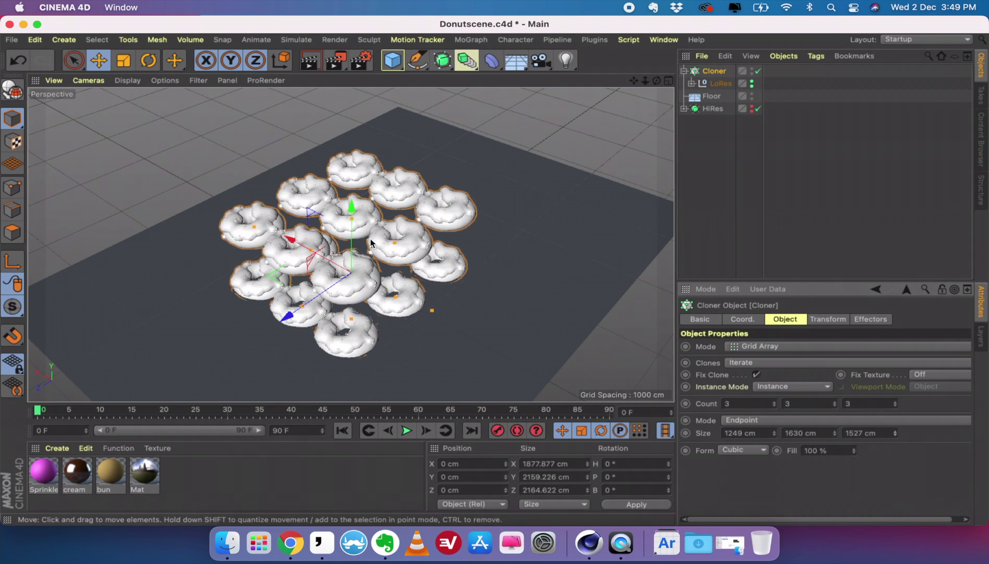
Lift the donut grid high above the floor and stretch it along Y to 2508.745 cm.
{"action": "scroll", "coordinate": [371, 242], "scroll_direction": "down", "scroll_amount": 3}
{"action": "left_click_drag", "start_coordinate": [357, 207], "coordinate": [357, 96]}
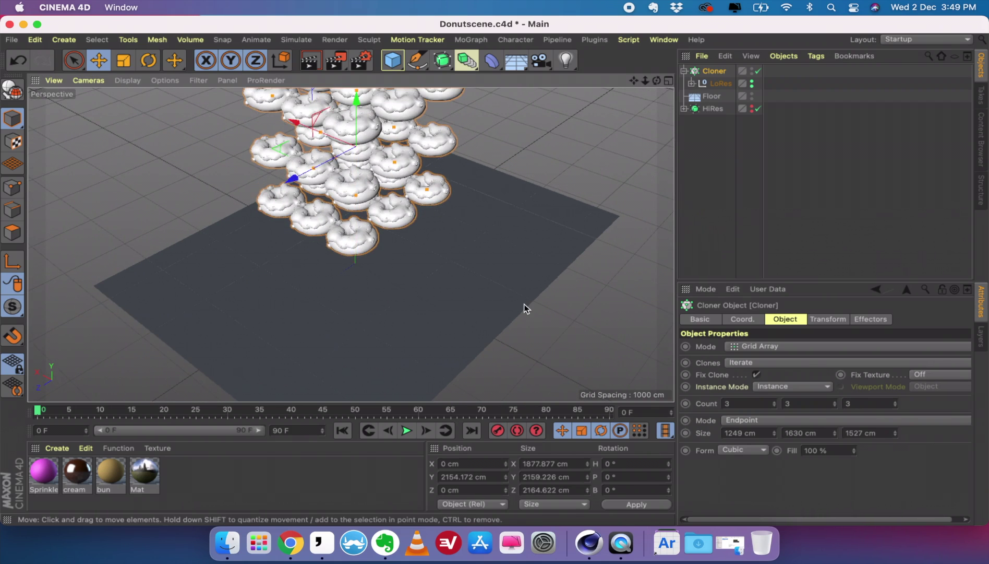
{"action": "key", "text": "o"}
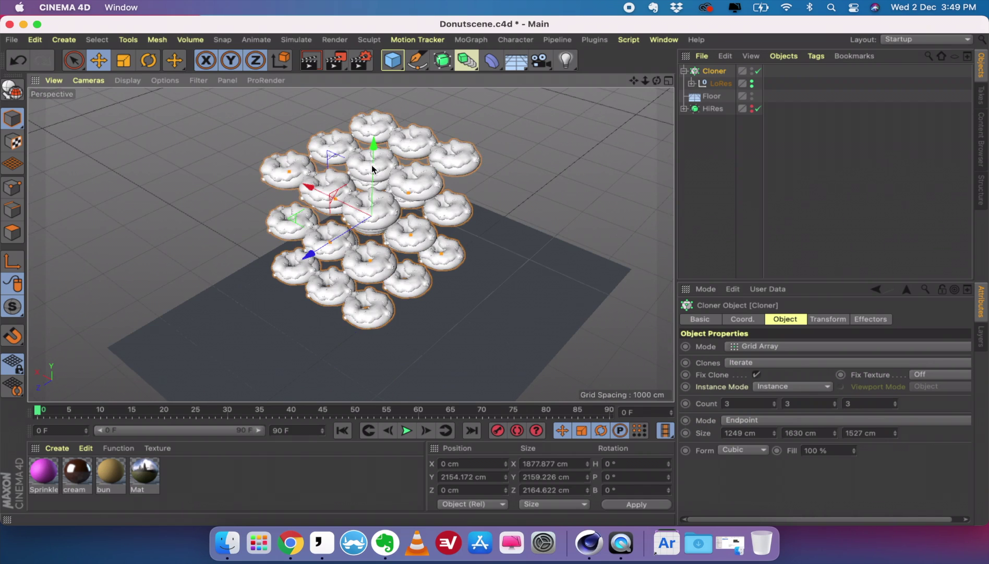
{"action": "left_click_drag", "start_coordinate": [372, 168], "coordinate": [506, 152]}
{"action": "left_click", "coordinate": [506, 152]}
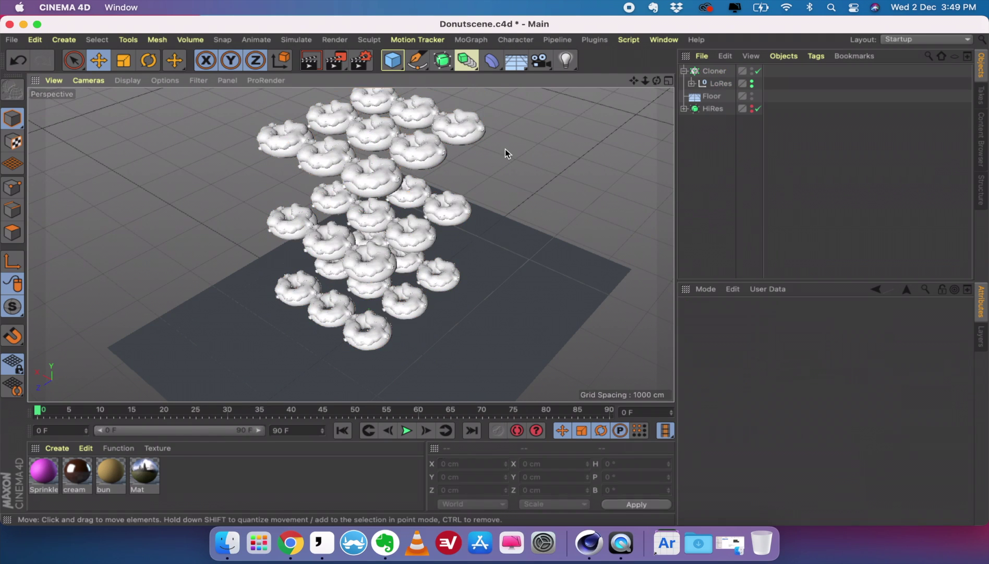
{"action": "left_click", "coordinate": [695, 71]}
{"action": "key", "text": "o"}
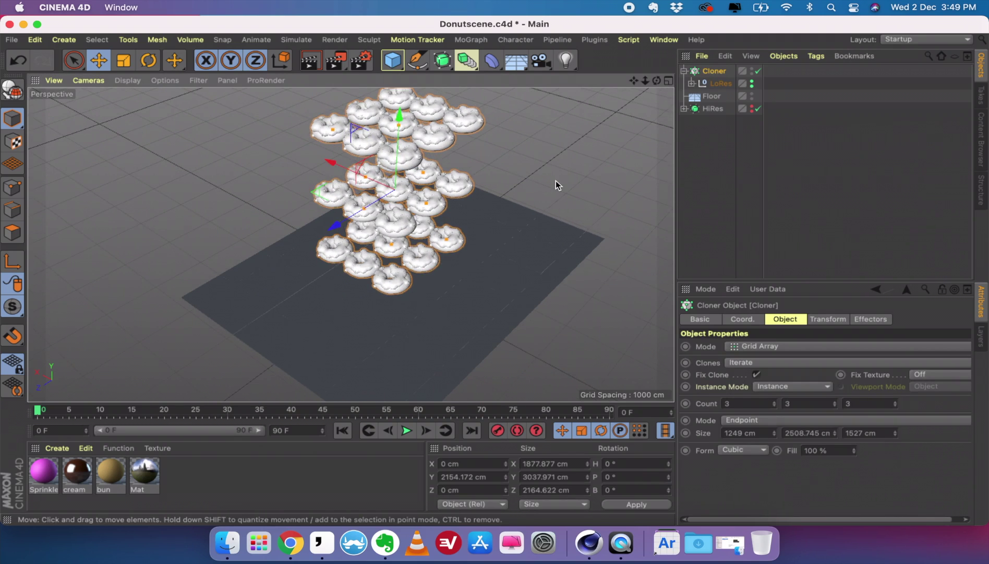
{"action": "mouse_move", "coordinate": [557, 184]}
{"action": "left_mouse_down", "text": "alt"}
{"action": "mouse_move", "coordinate": [493, 139]}
{"action": "mouse_move", "coordinate": [530, 181]}
{"action": "mouse_move", "coordinate": [555, 182]}
{"action": "mouse_move", "coordinate": [543, 180]}
{"action": "left_mouse_up", "text": "alt"}
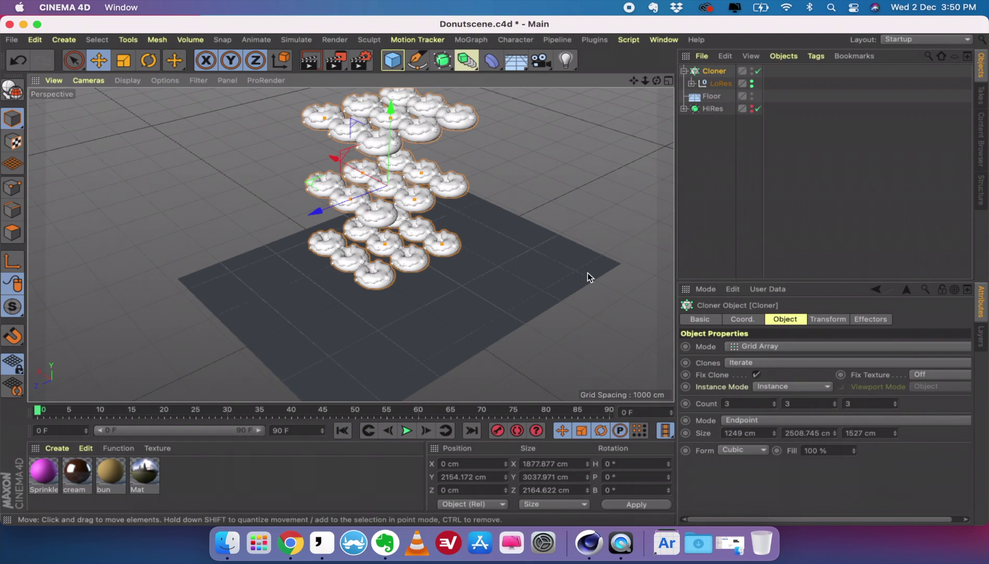
{"action": "left_click_drag", "start_coordinate": [587, 272], "coordinate": [608, 269], "text": "alt"}
Add a Rigid Body simulation tag to the Cloner.
{"action": "left_click", "coordinate": [681, 78]}
{"action": "left_click", "coordinate": [684, 70]}
{"action": "left_click", "coordinate": [714, 72]}
{"action": "right_click", "coordinate": [713, 72]}
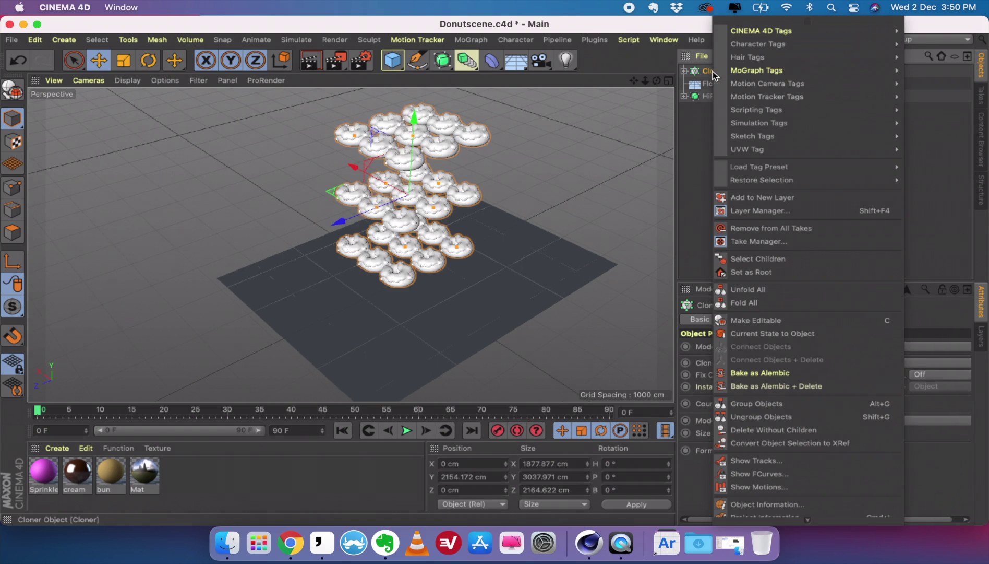
{"action": "mouse_move", "coordinate": [803, 121]}
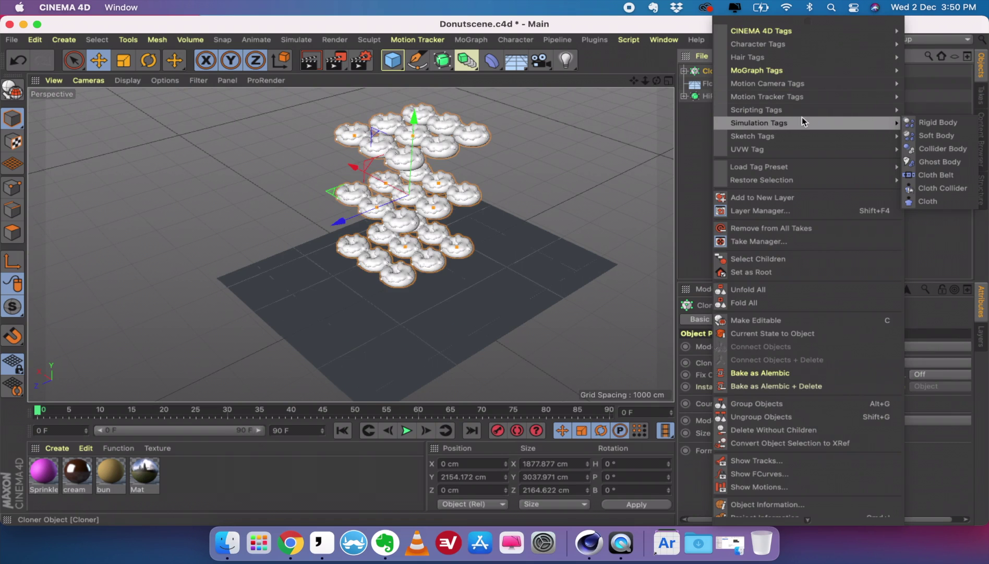
{"action": "left_click", "coordinate": [962, 121]}
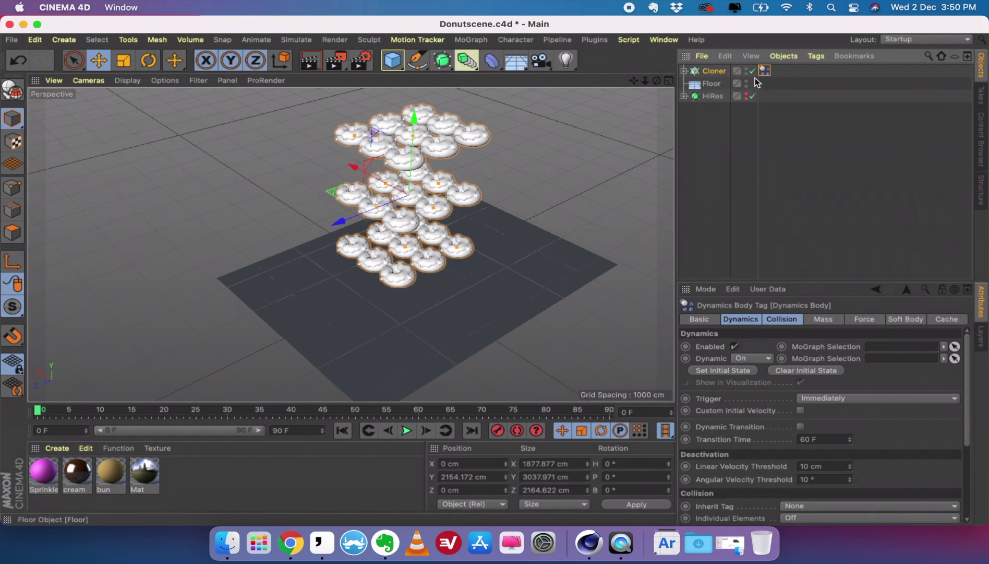
Add a Collider Body simulation tag to the Floor.
{"action": "left_click", "coordinate": [715, 85]}
{"action": "right_click", "coordinate": [714, 86]}
{"action": "mouse_move", "coordinate": [781, 138]}
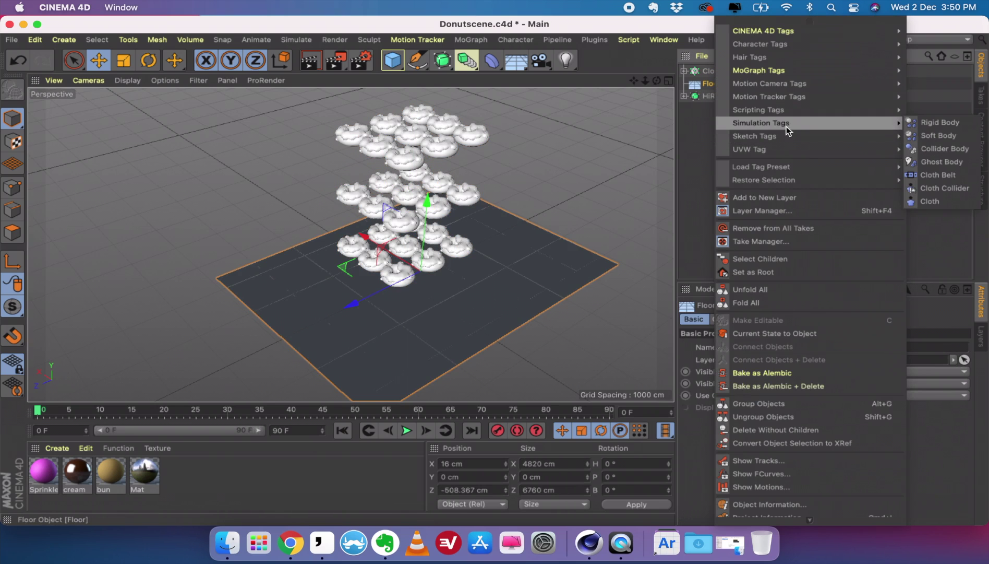
{"action": "left_click", "coordinate": [937, 149]}
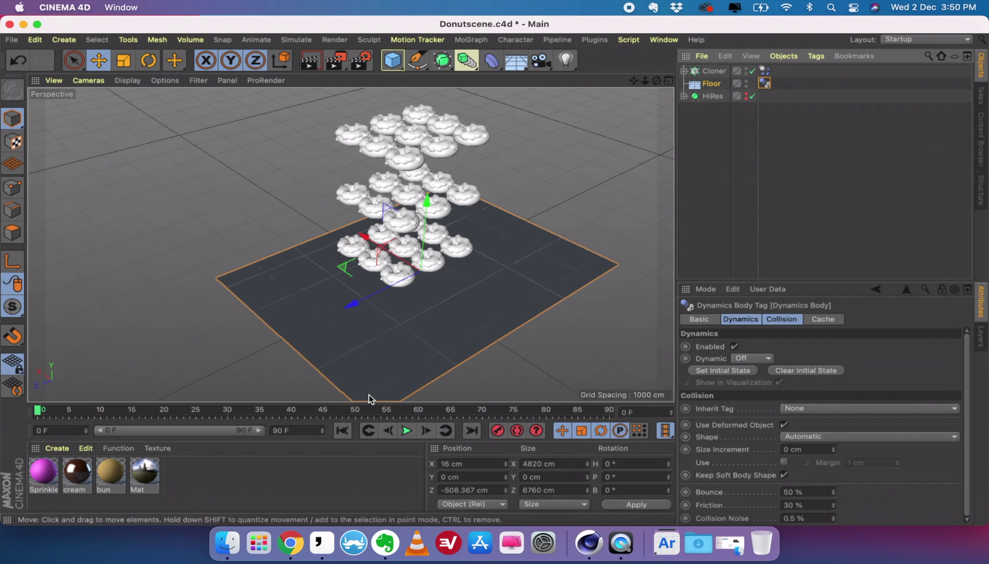
{"action": "left_click", "coordinate": [407, 430]}
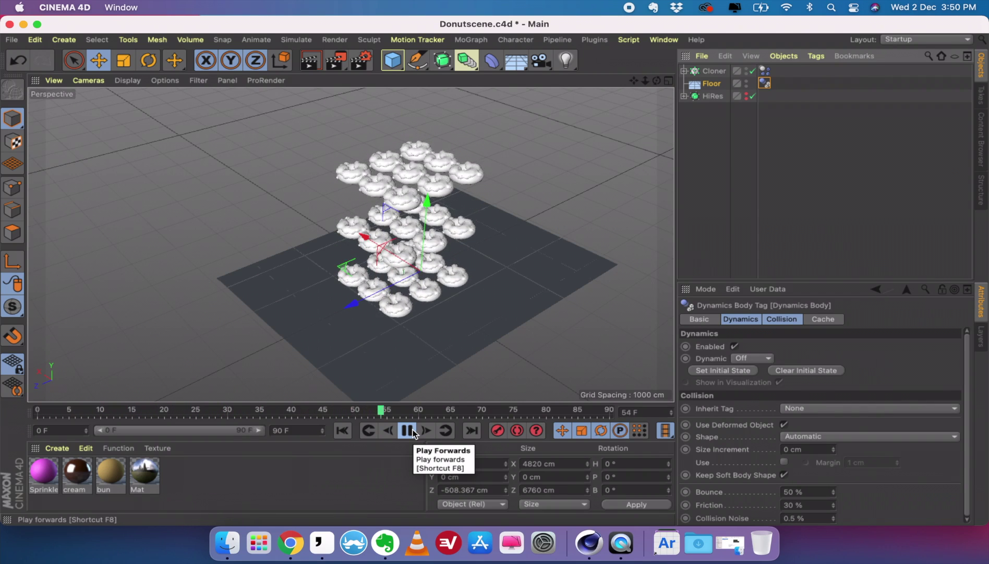
{"action": "left_click", "coordinate": [408, 429]}
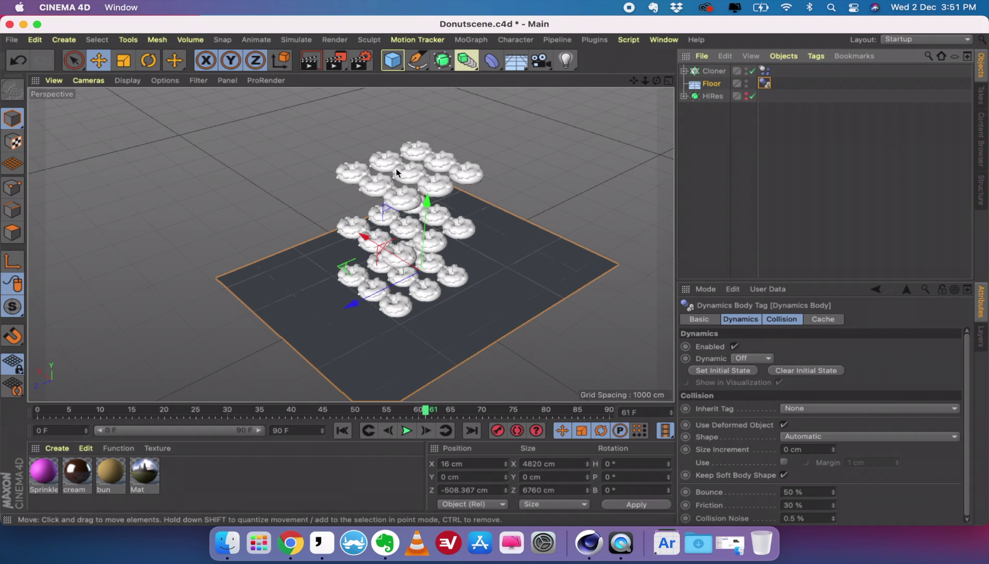
{"action": "left_click", "coordinate": [342, 430]}
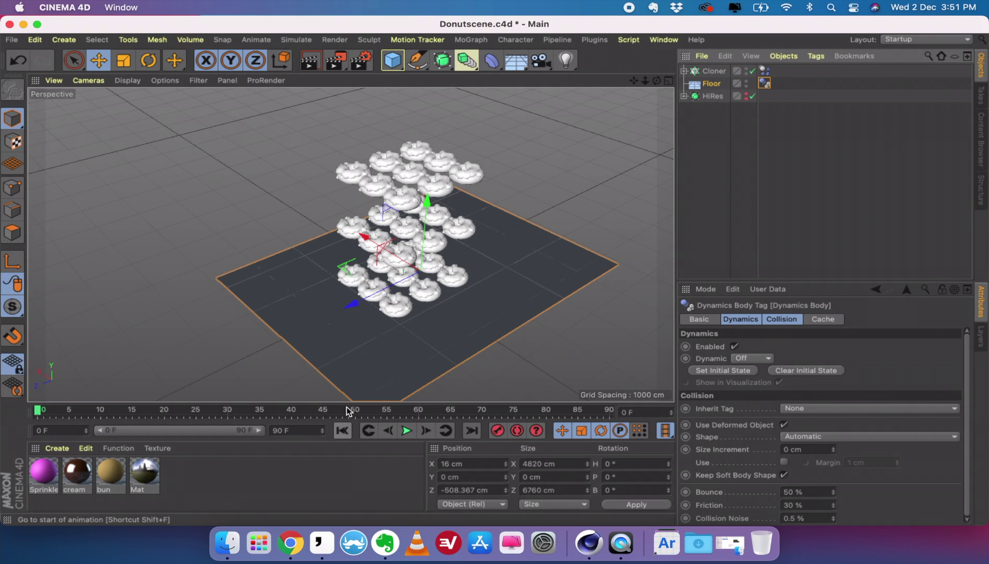
Set the Cloner's Dynamics Body Individual Elements to Top Level and replay the simulation.
{"action": "left_click", "coordinate": [710, 67]}
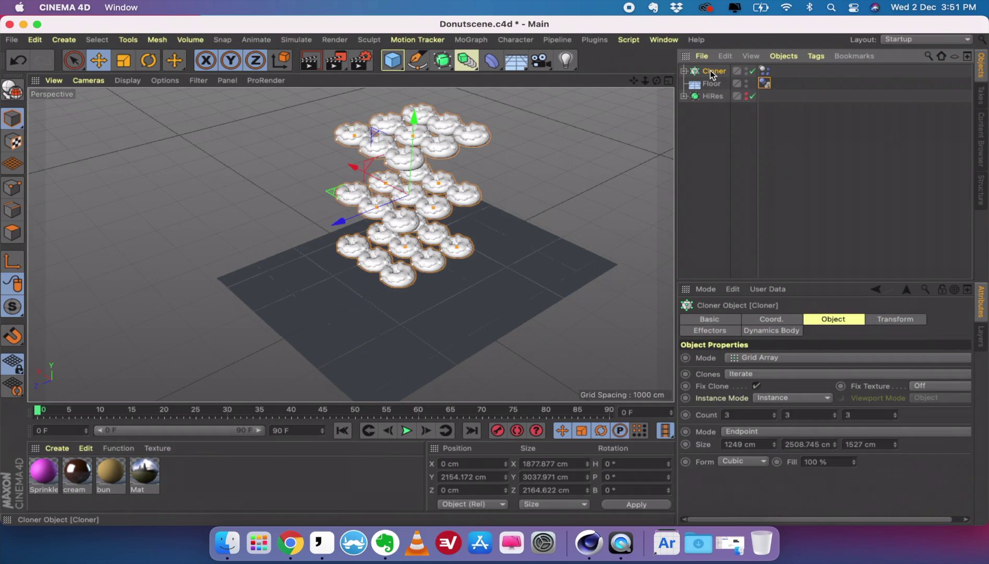
{"action": "left_click", "coordinate": [772, 330]}
{"action": "left_click", "coordinate": [781, 319]}
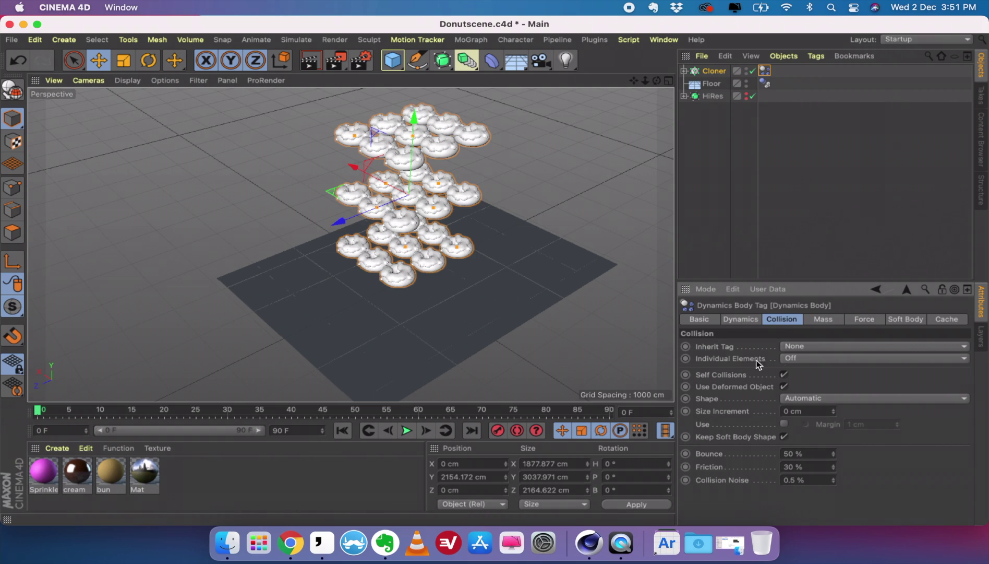
{"action": "left_click", "coordinate": [783, 358]}
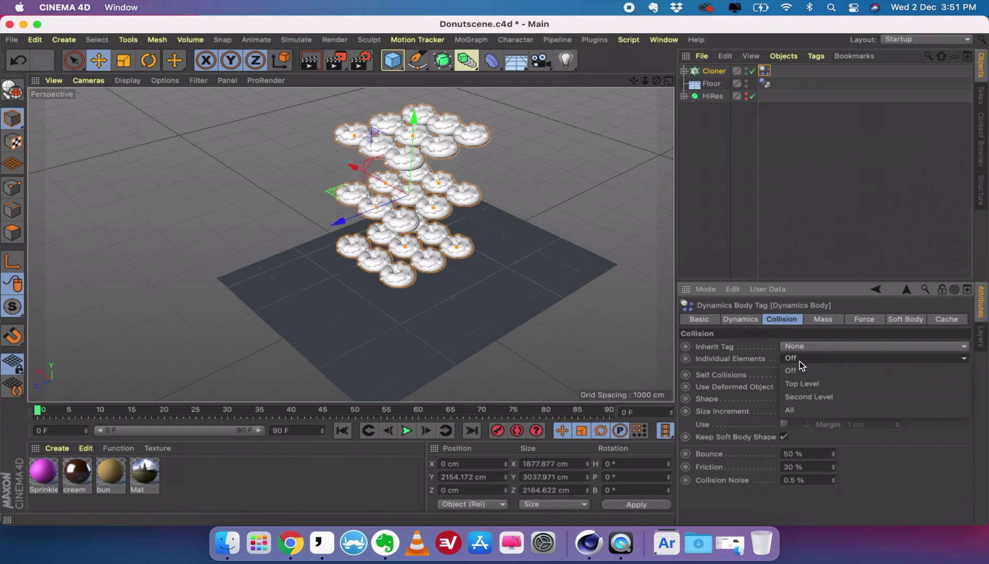
{"action": "left_click", "coordinate": [811, 388]}
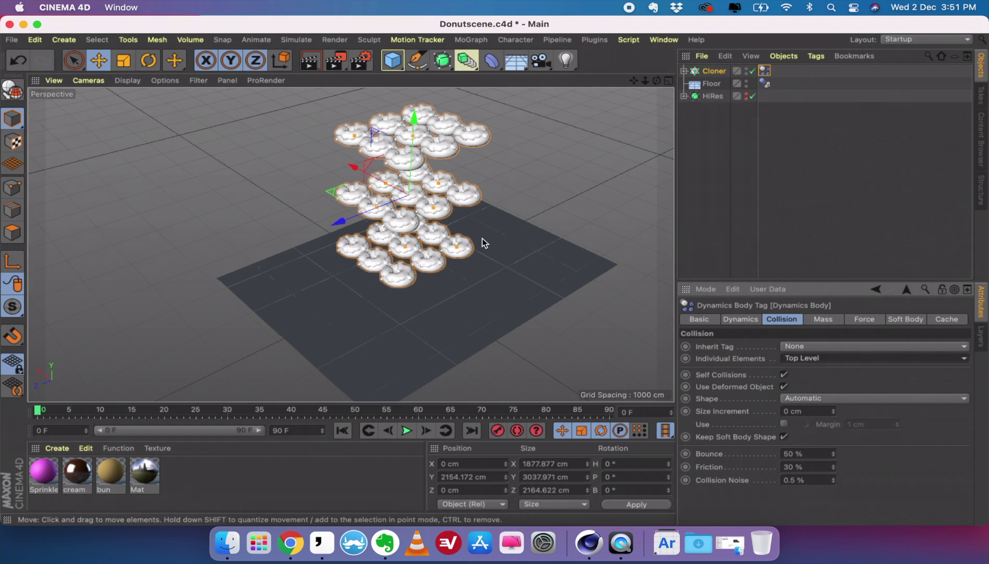
{"action": "left_click", "coordinate": [411, 431]}
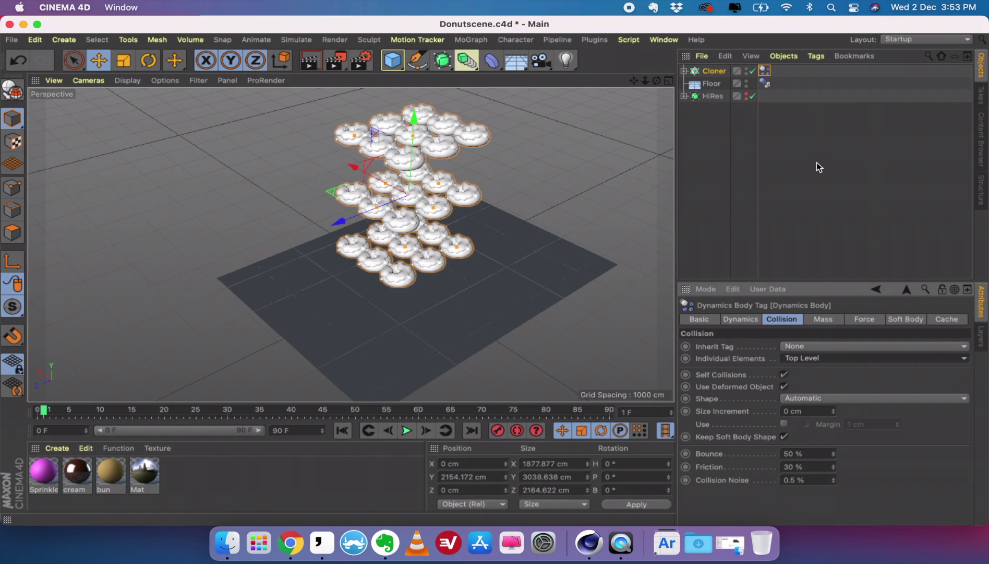
Delete LoRes from the Cloner and drag the HiRes donut under the Cloner as its child.
{"action": "left_click", "coordinate": [684, 96]}
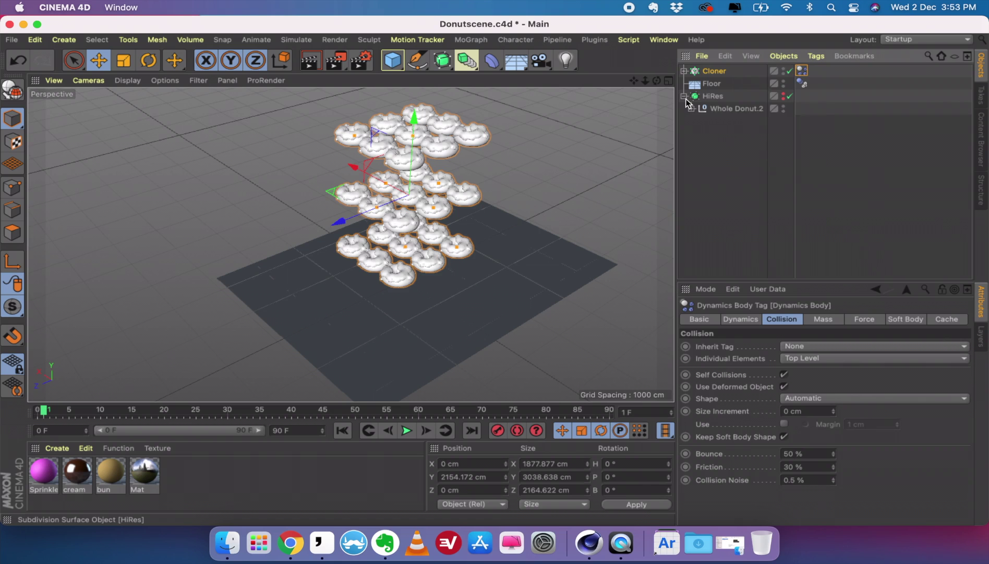
{"action": "left_click", "coordinate": [718, 111]}
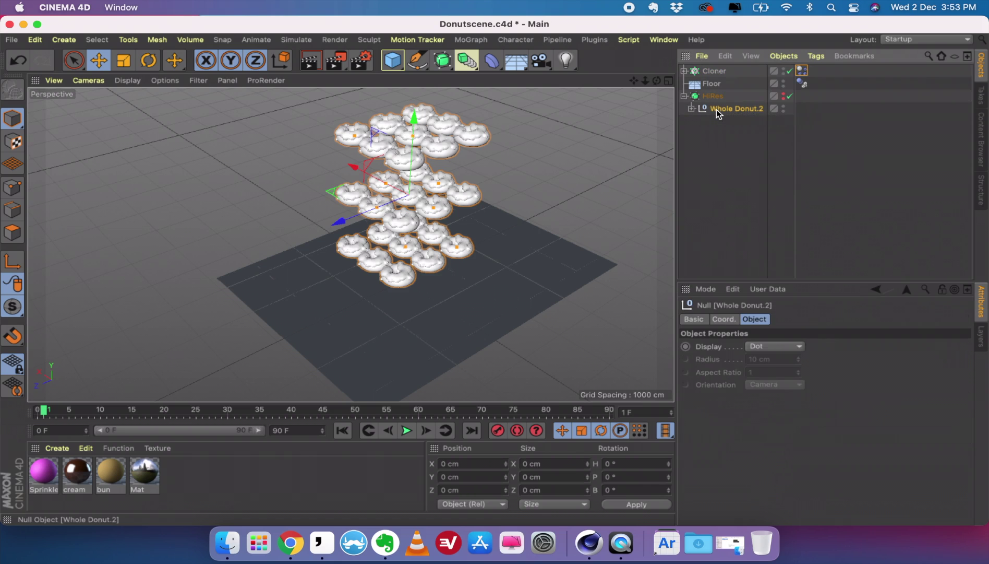
{"action": "left_click", "coordinate": [684, 70]}
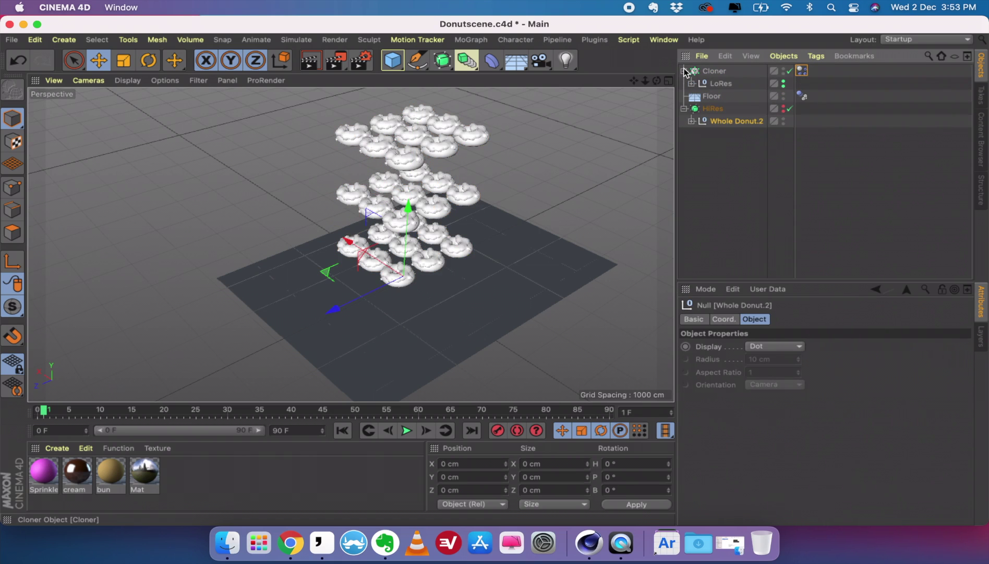
{"action": "left_click", "coordinate": [725, 84]}
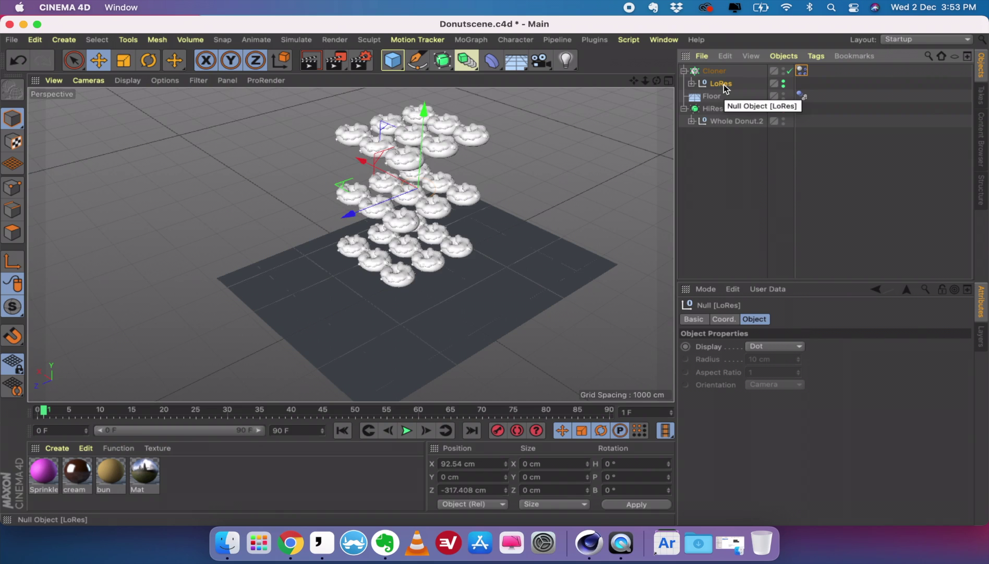
{"action": "key", "text": "Delete"}
{"action": "left_click", "coordinate": [722, 109]}
{"action": "left_click_drag", "start_coordinate": [715, 96], "coordinate": [711, 73]}
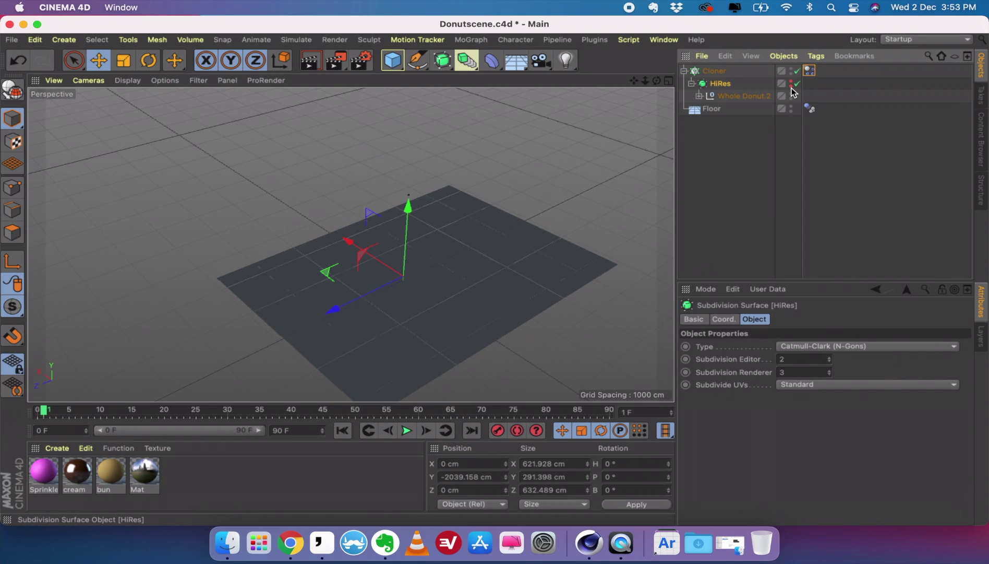
Switch HiRes's visibility back on so the chocolate-glazed donut grid shows above the floor.
{"action": "left_click", "coordinate": [791, 86]}
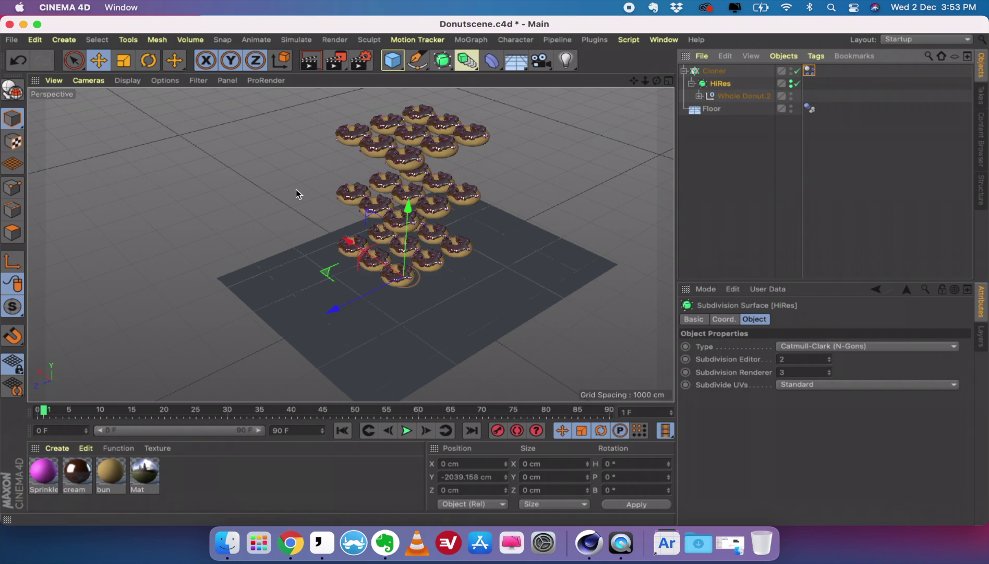